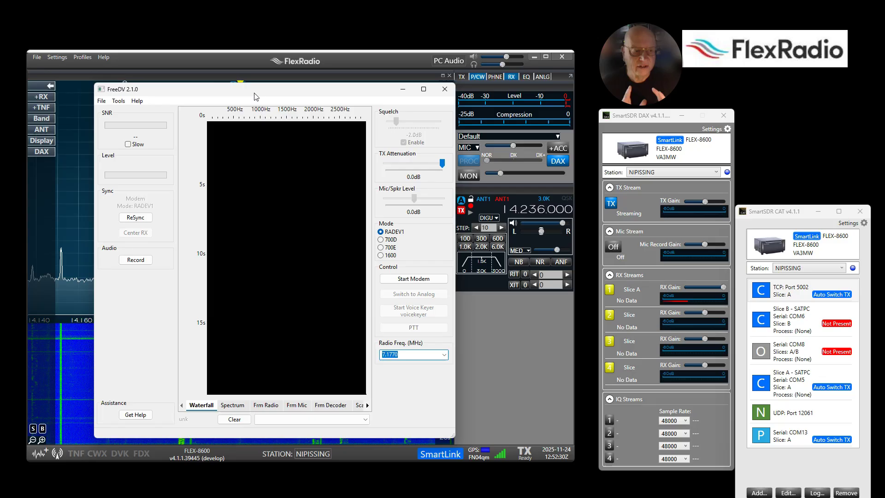
Open FreeDV's Easy Setup, review its sound device, radio control and reporting settings, and close it
left_click_drag(254, 95, 235, 84)
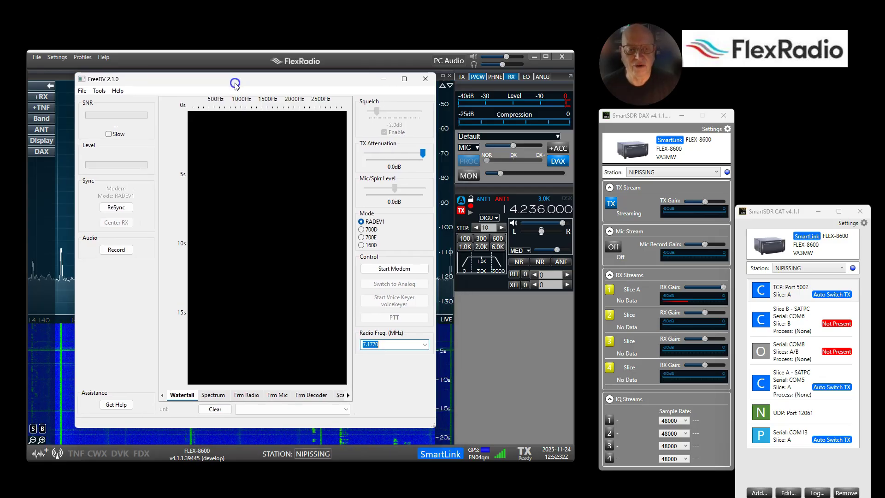
left_click(99, 91)
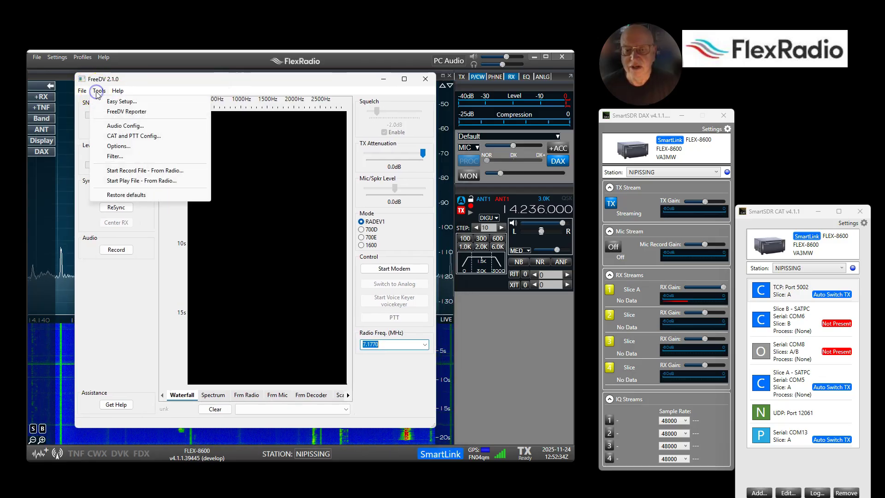
left_click(128, 105)
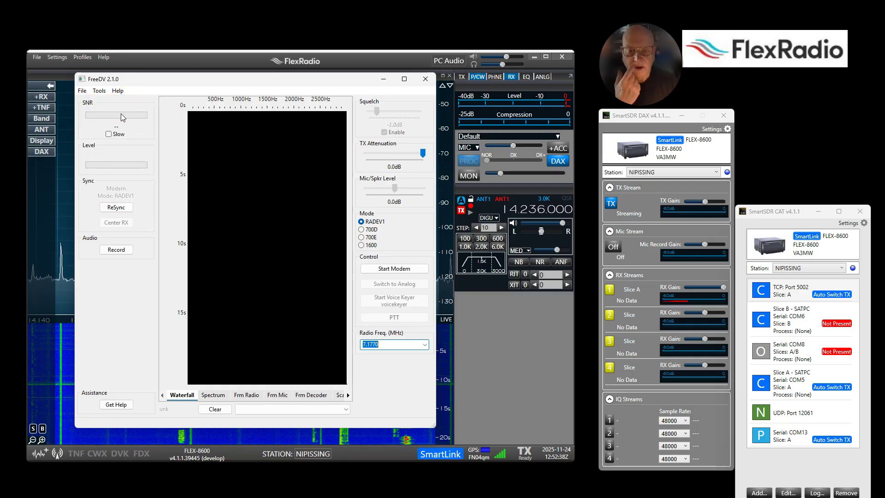
left_click_drag(229, 183, 232, 105)
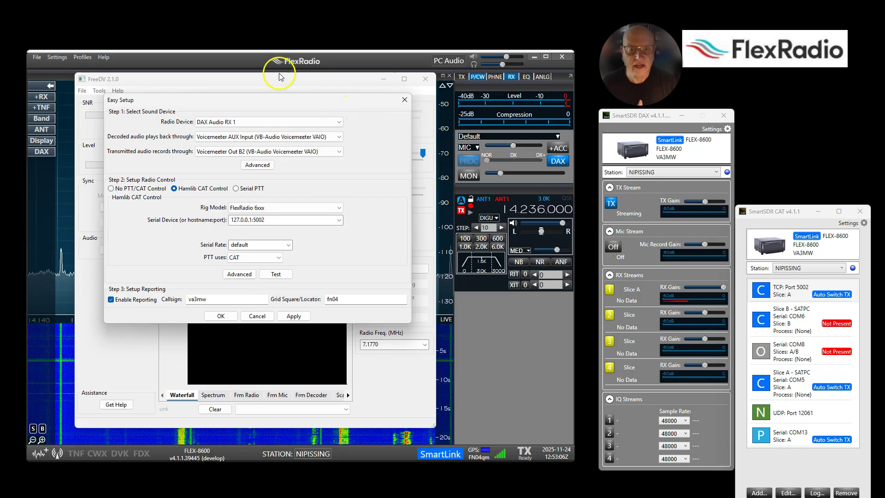
key("Return")
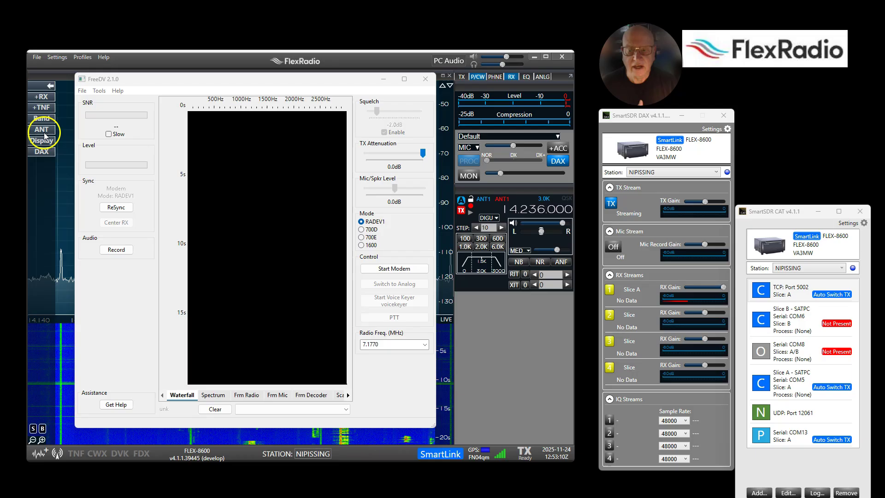
Uncover the SmartSDR panadapter to check slice A's DAX channel, and bring the FreeDV window back into view
left_click_drag(221, 80, 0, 88)
left_click(224, 116)
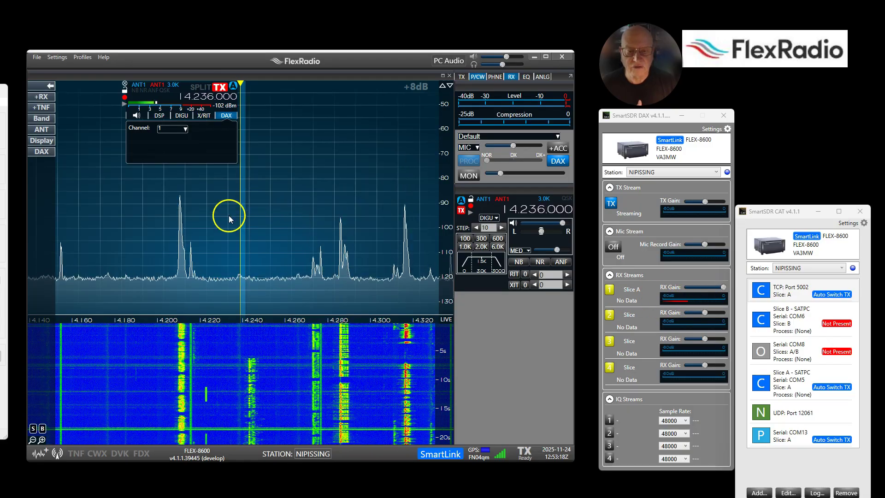
left_click_drag(4, 91, 186, 127)
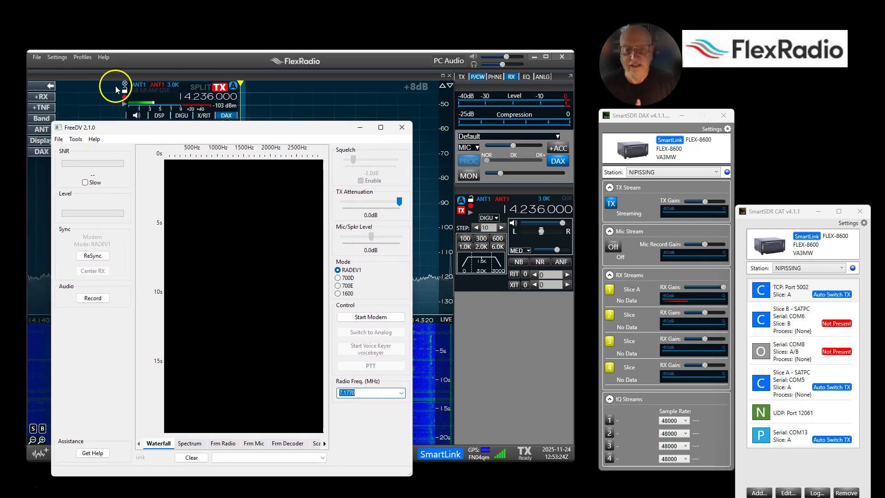
Reopen Easy Setup and examine the device choices for decoded audio playback and transmitted audio recording
left_click(75, 139)
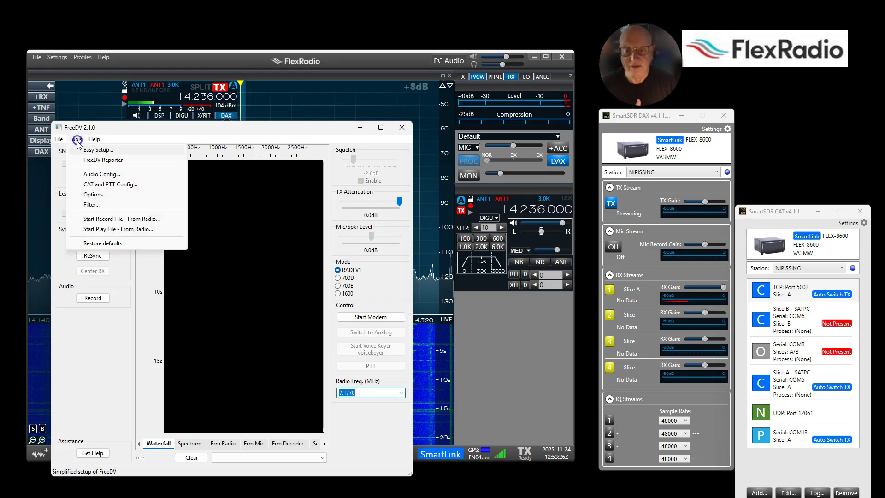
left_click(89, 151)
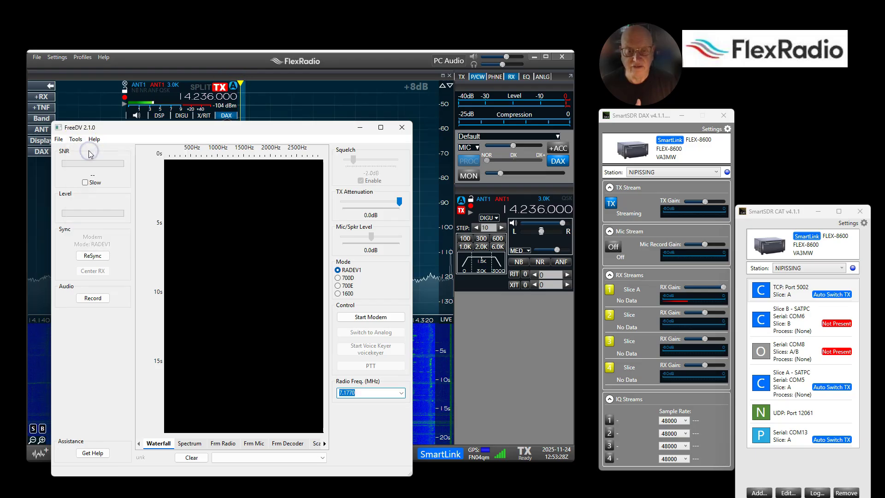
left_click(190, 236)
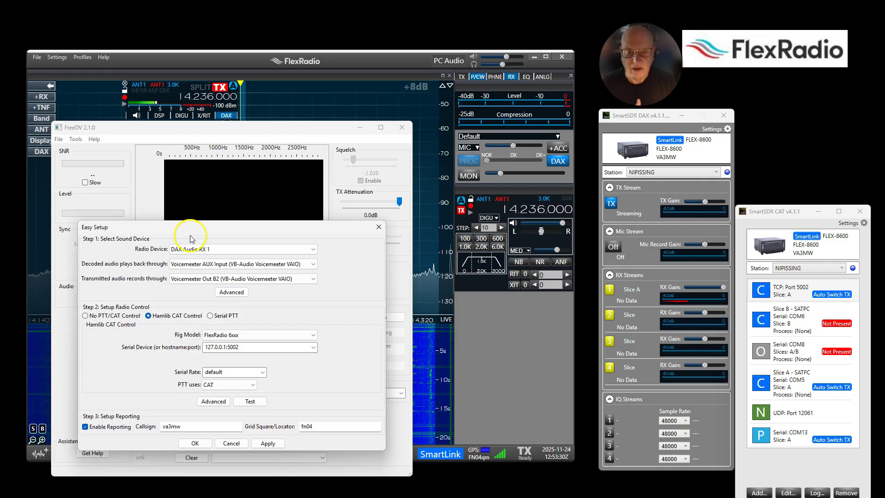
left_click_drag(191, 236, 186, 160)
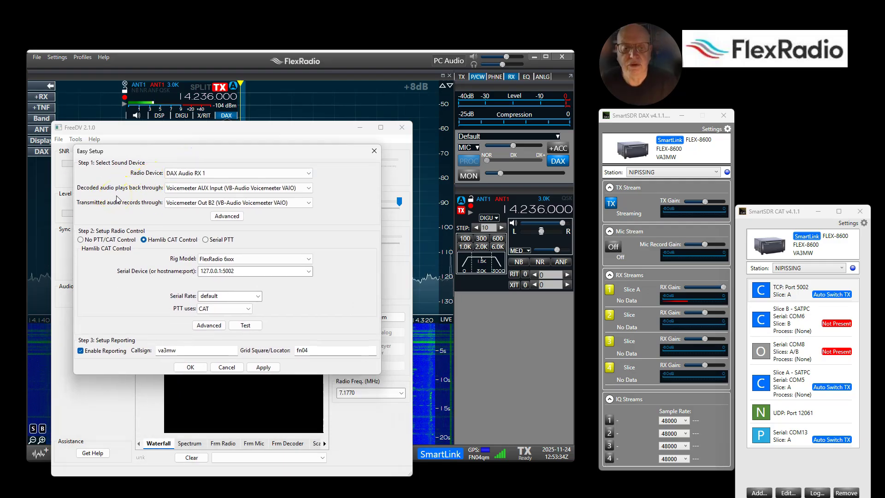
left_click(287, 189)
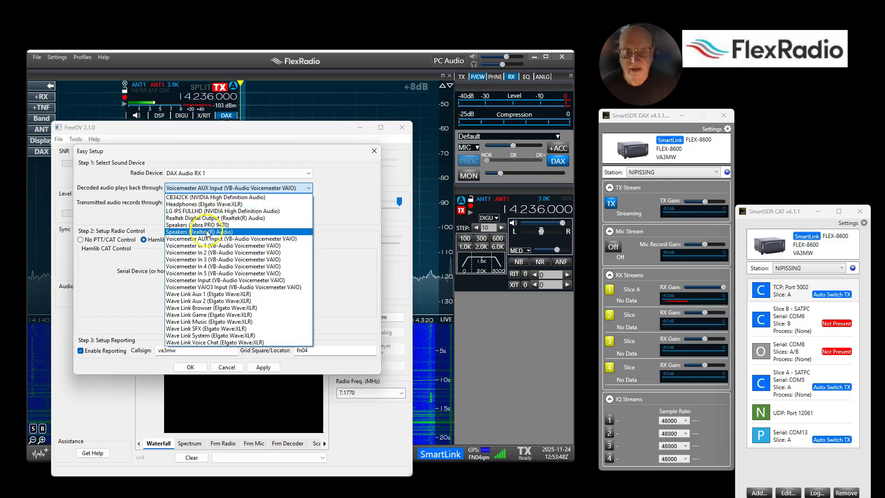
left_click(333, 202)
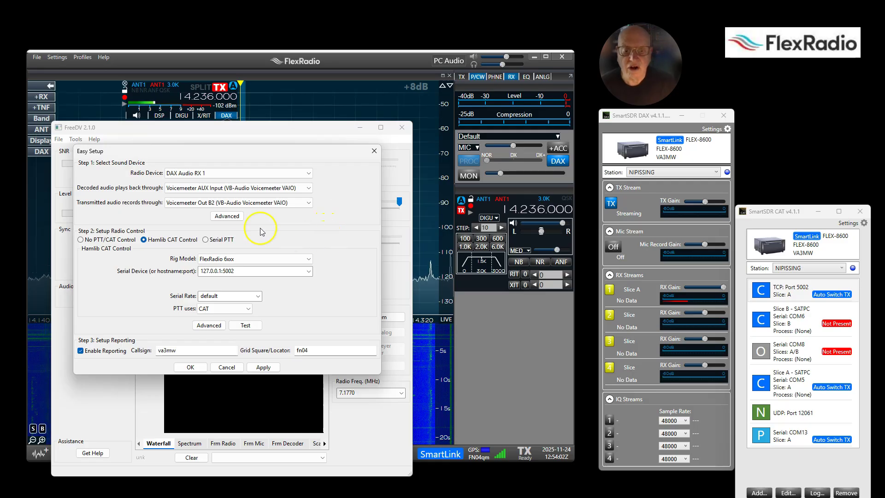
left_click(252, 202)
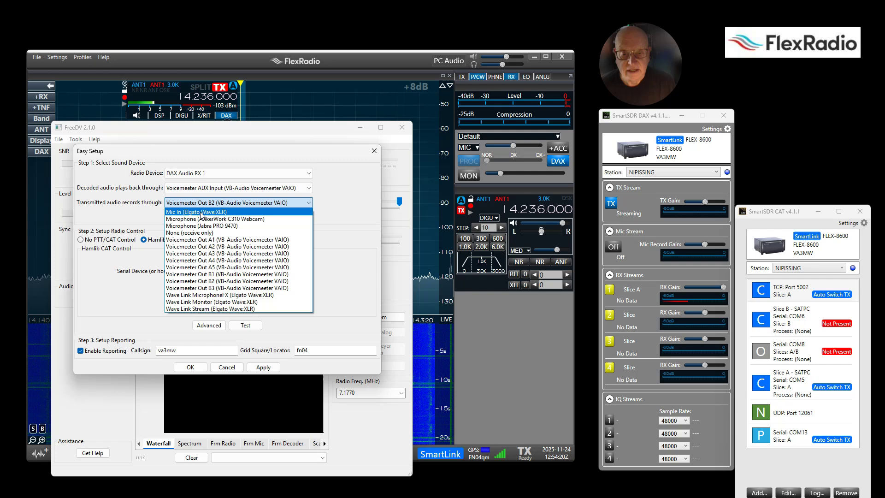
left_click(328, 238)
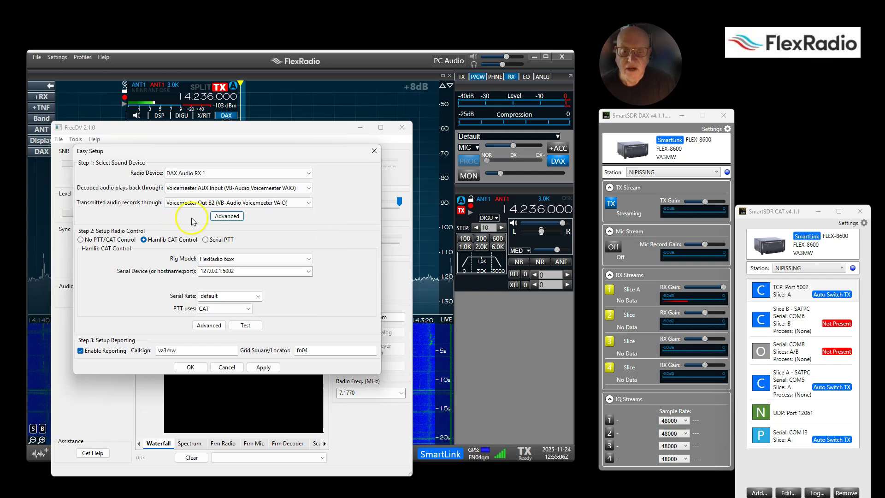
Inspect the receive and transmit devices in the advanced audio configuration and leave it without saving
left_click(219, 216)
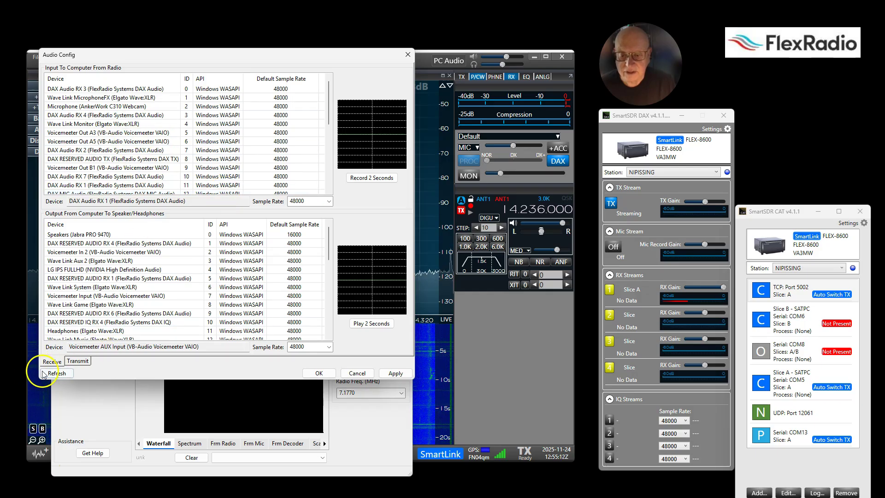
left_click(77, 361)
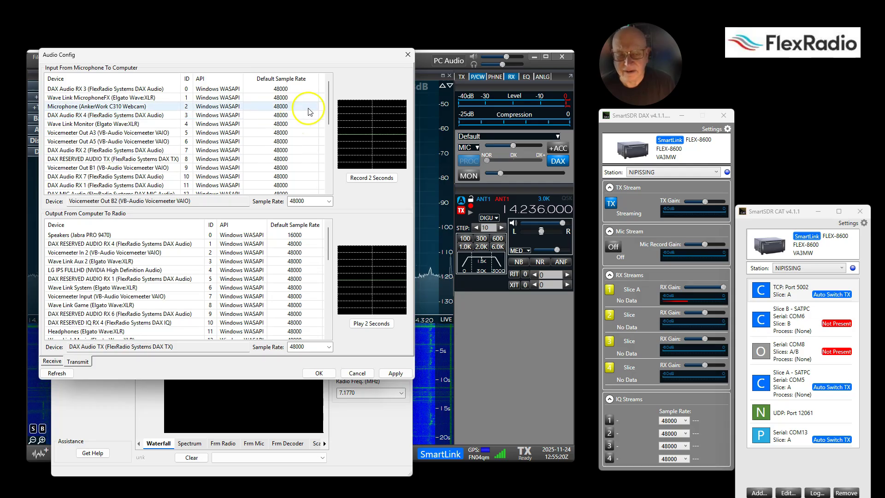
left_click_drag(328, 250, 329, 273)
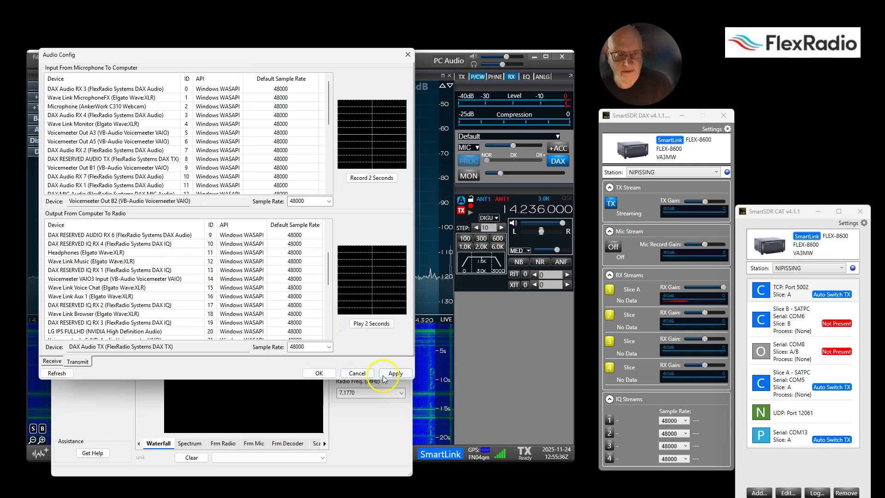
left_click(351, 373)
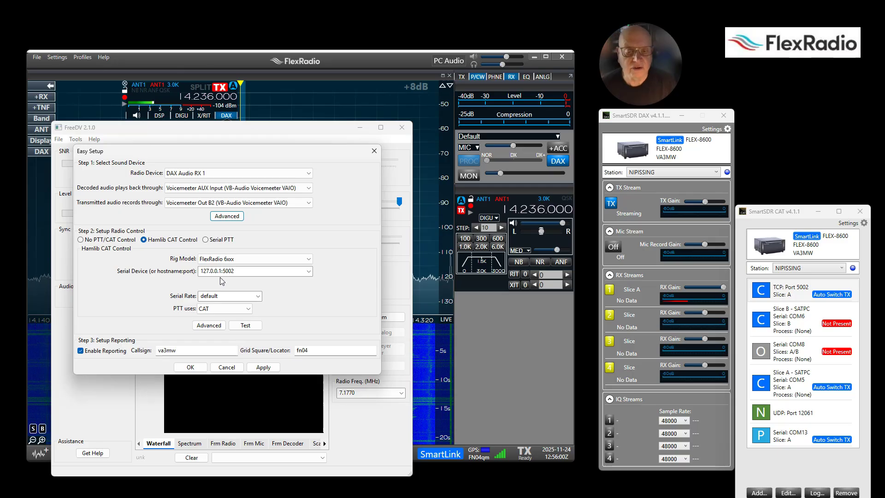
Compare the Hamlib serial device with the TCP port in SmartSDR CAT, and apply and confirm Easy Setup
double_click(229, 272)
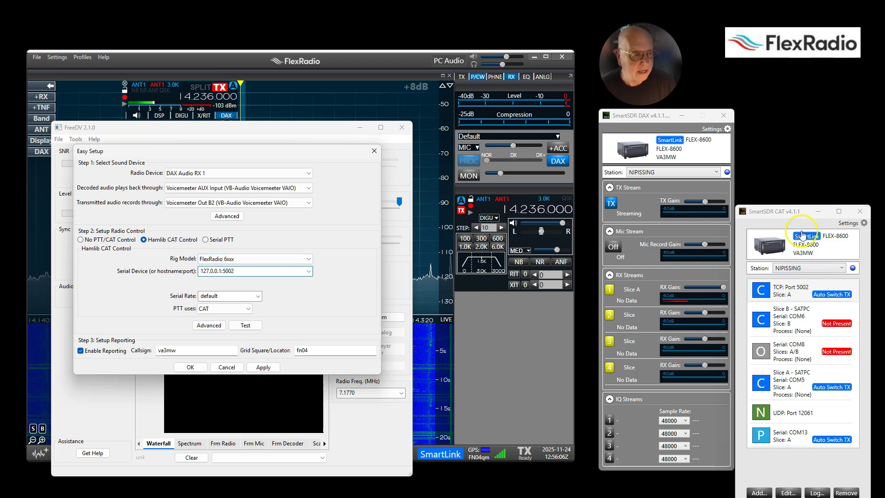
left_click_drag(787, 216, 785, 114)
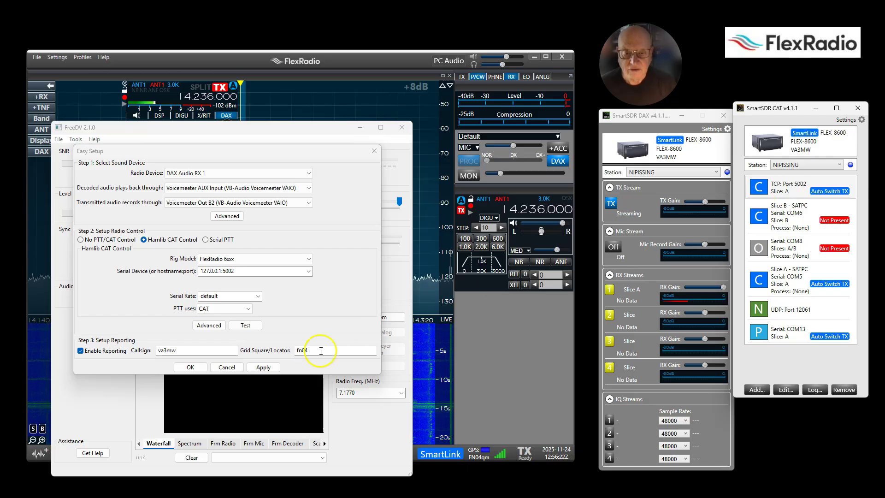
left_click(257, 369)
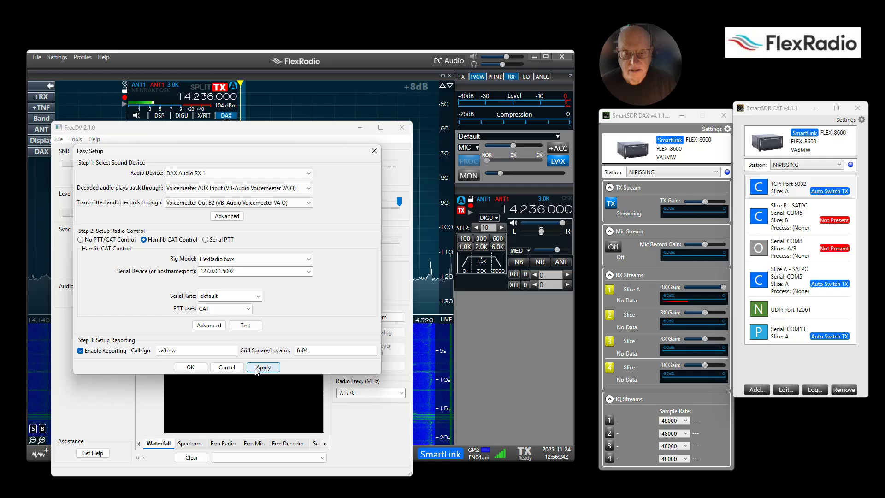
left_click(190, 367)
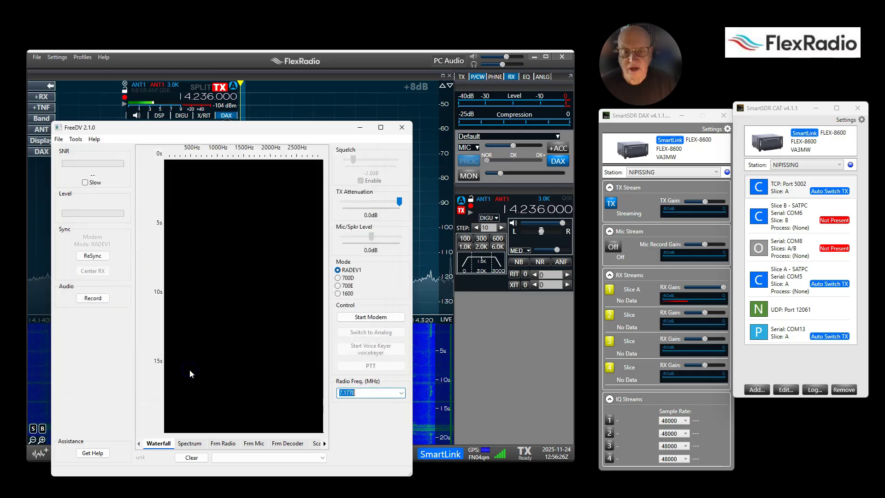
Review FreeDV's CAT and PTT configuration, and show the digital mode options of slice A in SmartSDR
left_click(75, 139)
left_click(128, 182)
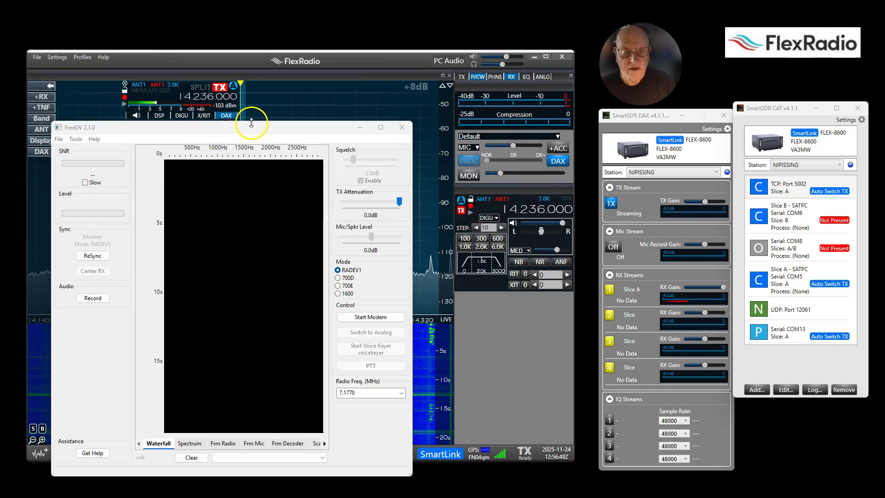
left_click(226, 140)
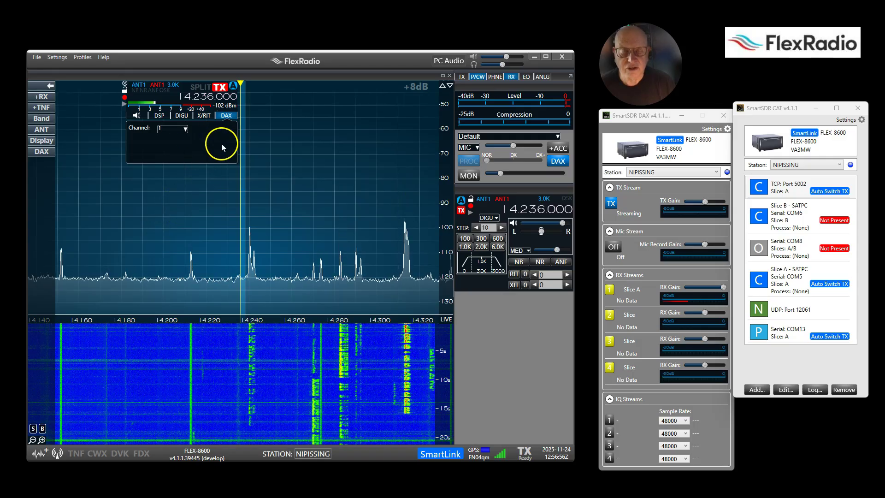
left_click(186, 117)
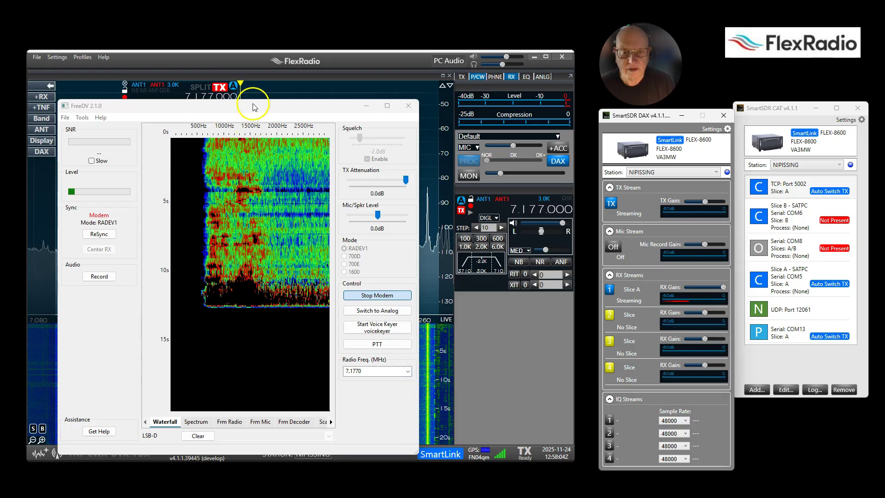
Set FreeDV's radio frequency to 14.2360 MHz from the preset frequencies
left_click(407, 371)
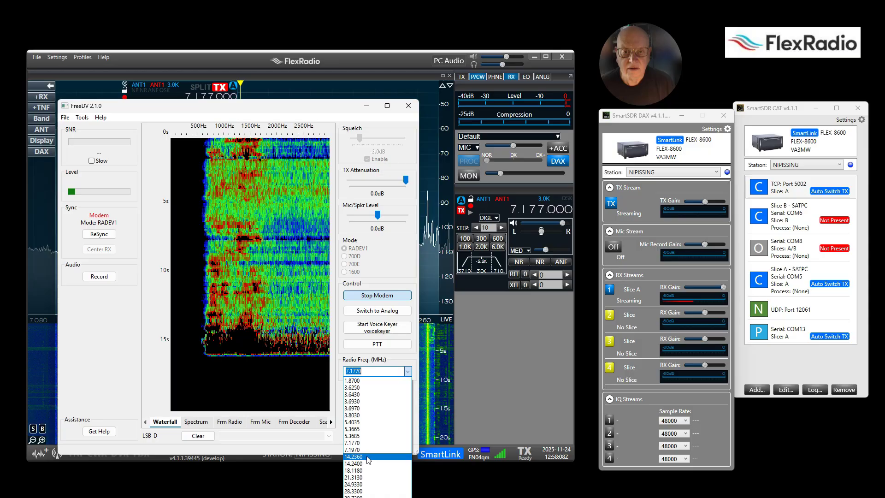
left_click(301, 106)
left_click_drag(300, 107, 294, 147)
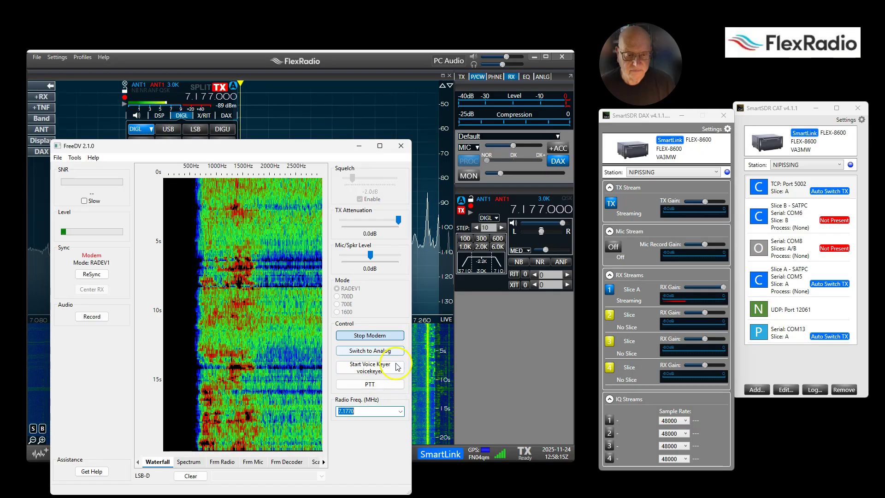
left_click(401, 411)
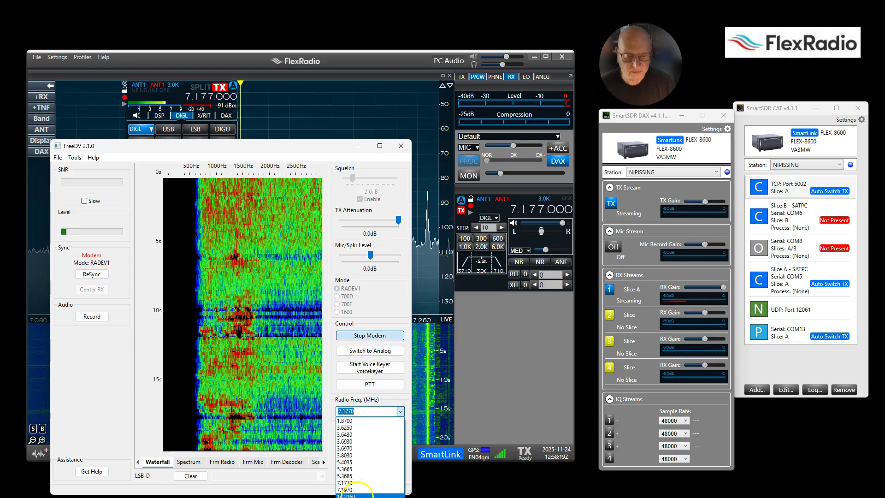
left_click(358, 495)
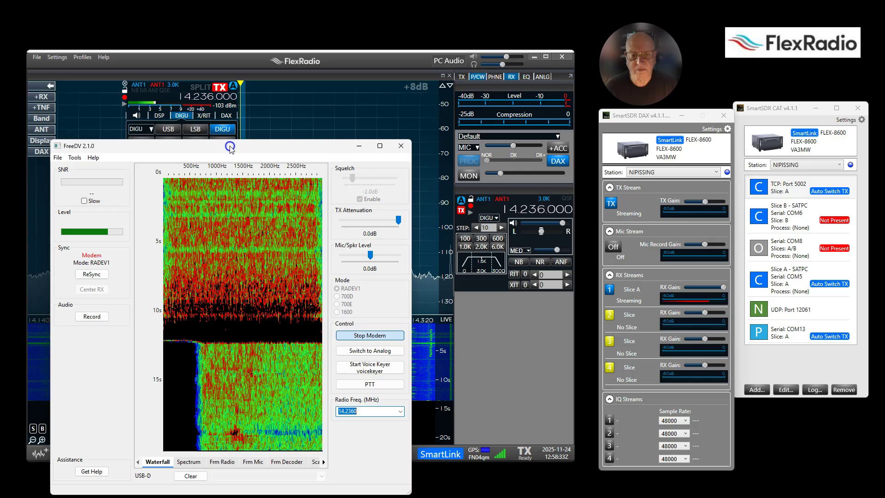
Move the FreeDV window off SmartSDR and look through the available microphone profiles, keeping Default
left_click_drag(230, 149, 0, 148)
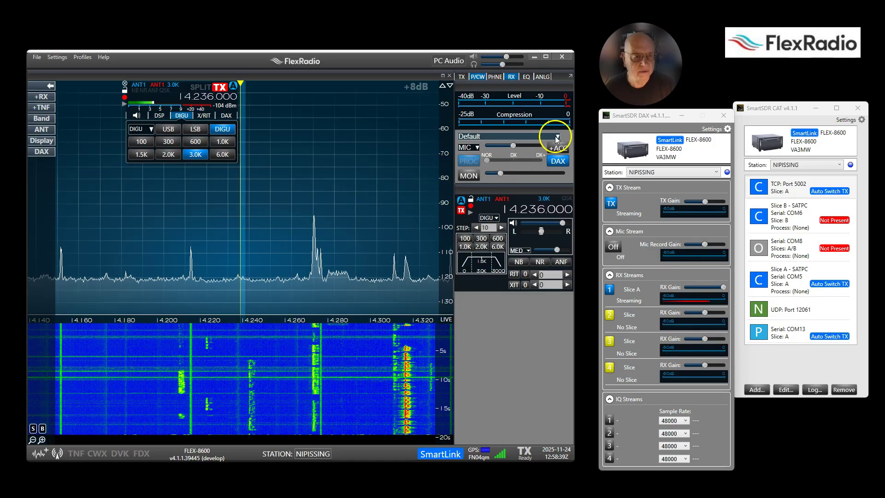
left_click(558, 137)
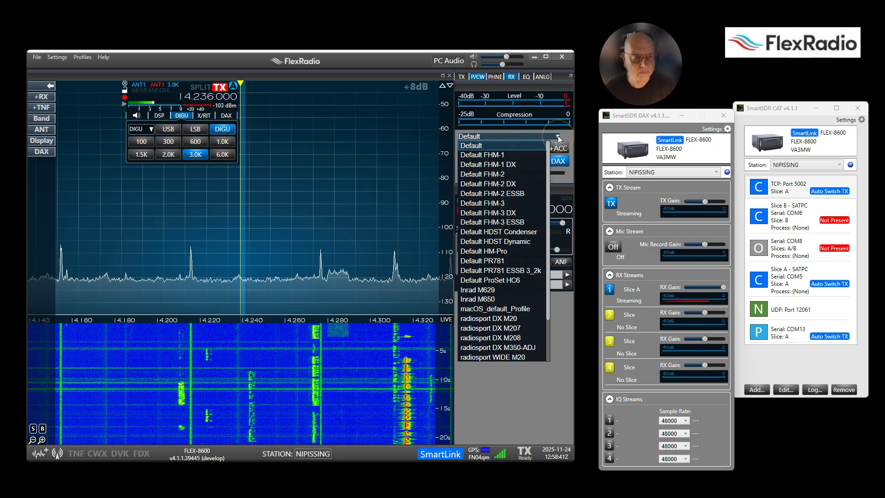
left_click(558, 137)
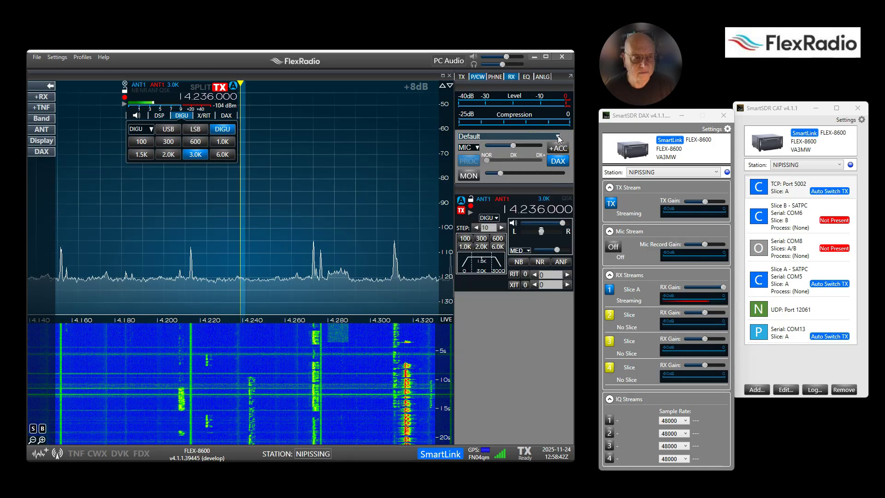
Create a transmit profile named FreeDV and show the transmit power and profile controls
left_click(79, 56)
left_click(85, 79)
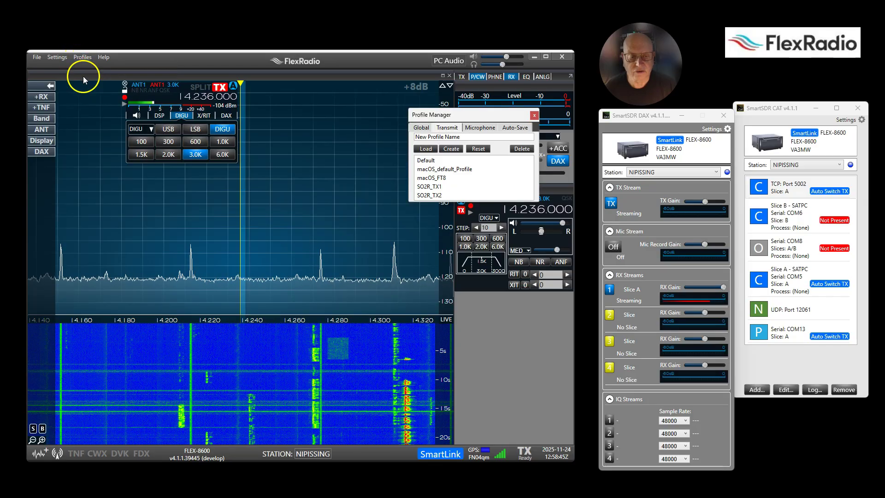
left_click(461, 137)
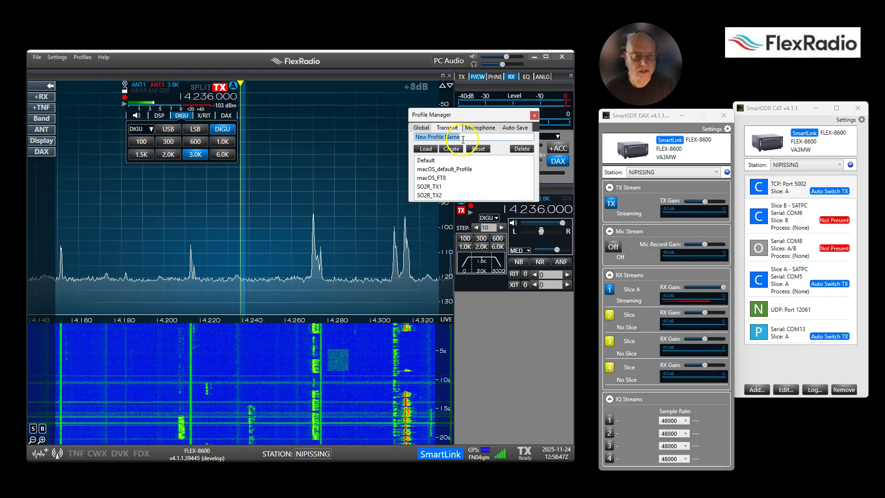
type("FreeDV")
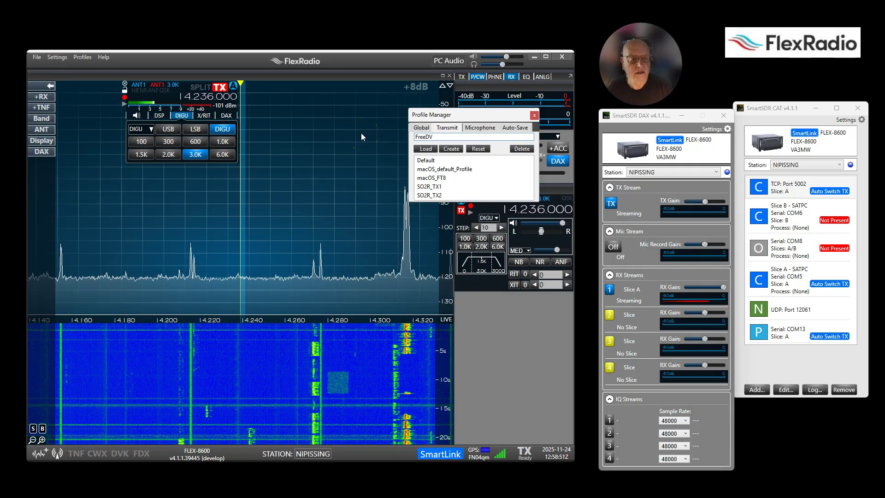
left_click(451, 149)
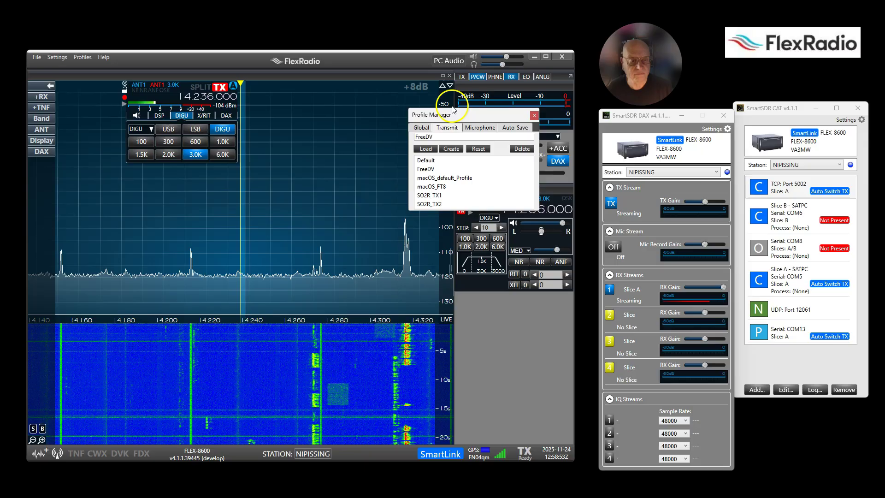
left_click(461, 76)
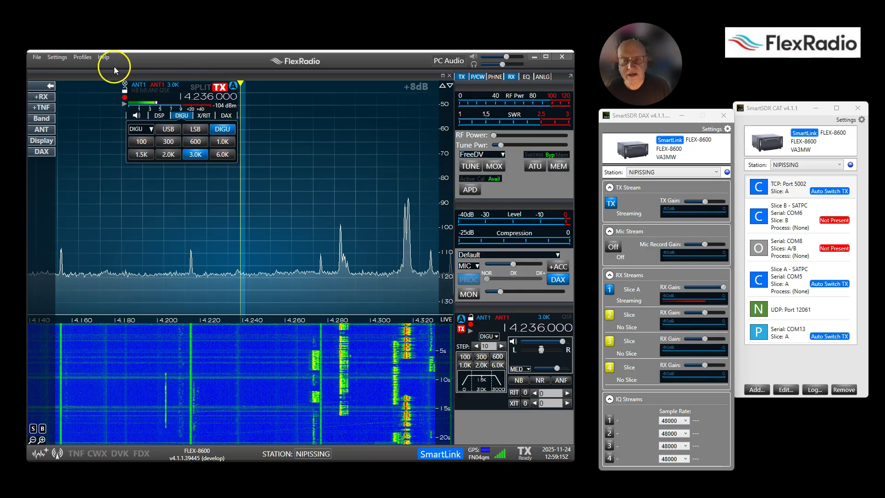
Create a microphone profile named FreeDV, close Profile Manager and check the microphone profile selection
left_click(83, 57)
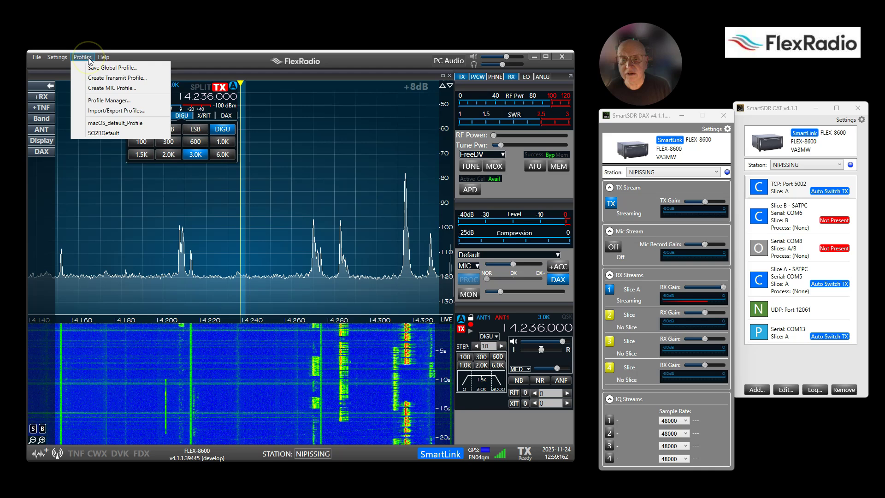
left_click(90, 88)
left_click(479, 137)
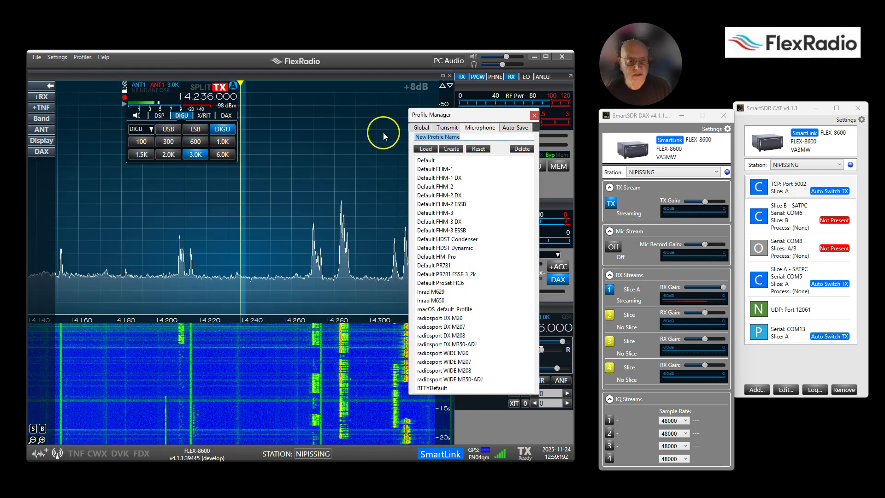
type("FieeDV")
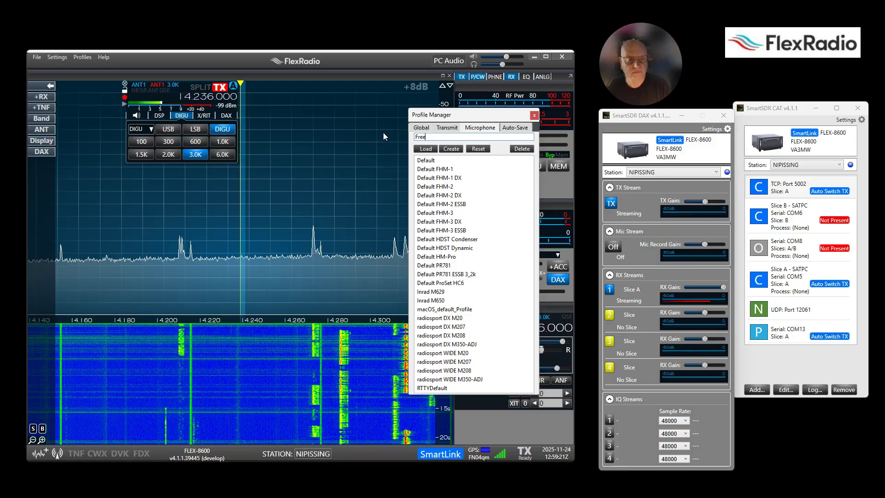
left_click(445, 149)
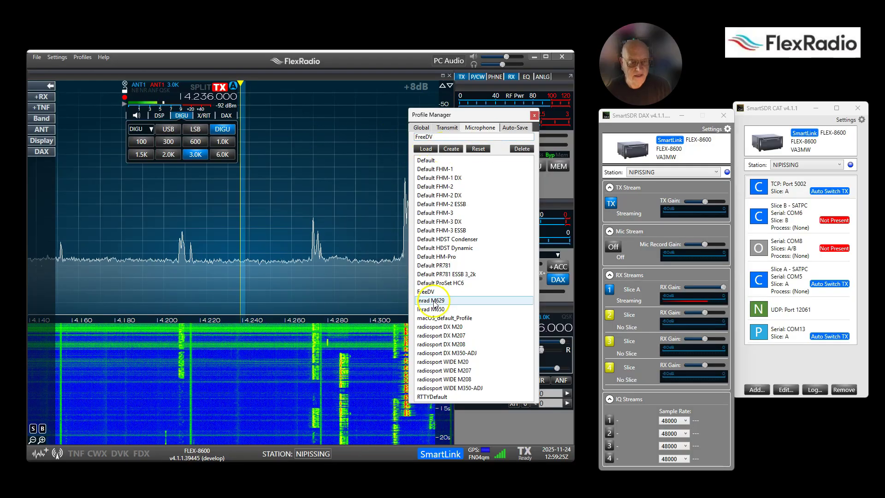
left_click(534, 116)
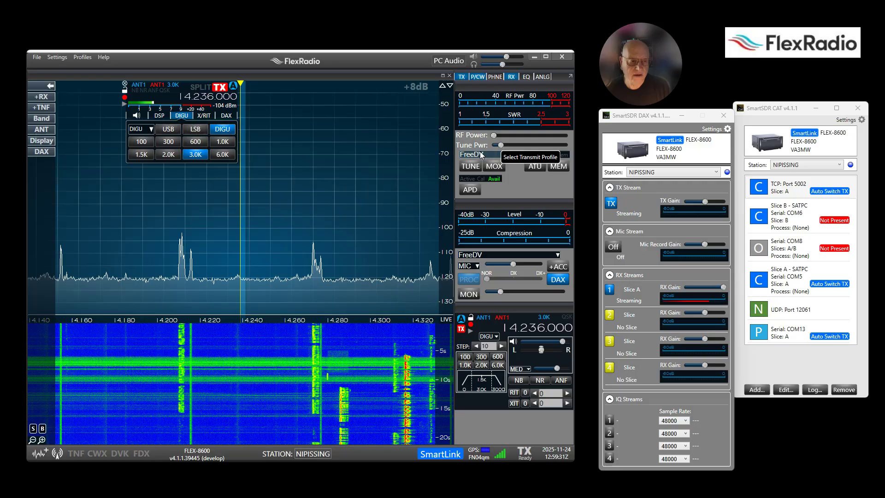
left_click(481, 252)
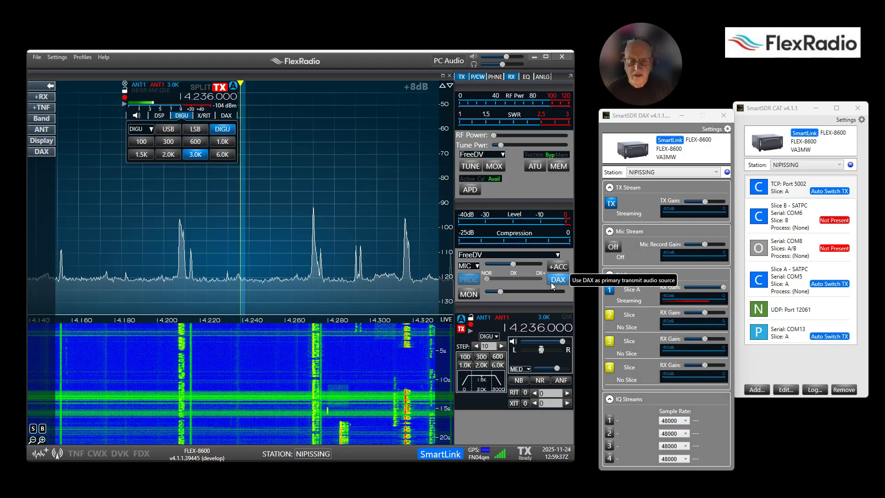
left_click(253, 226)
Save the current radio setup as a global profile named FreeDV-20M and close Profile Manager
left_click(82, 58)
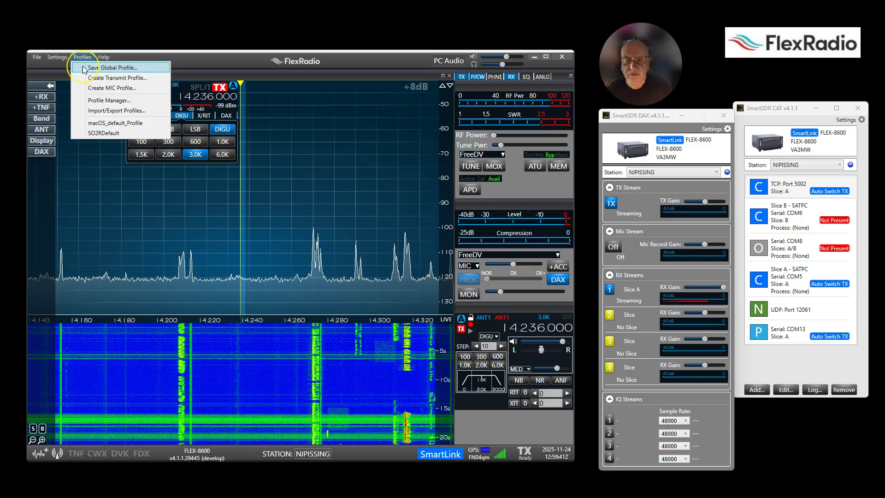
left_click(109, 100)
left_click(345, 100)
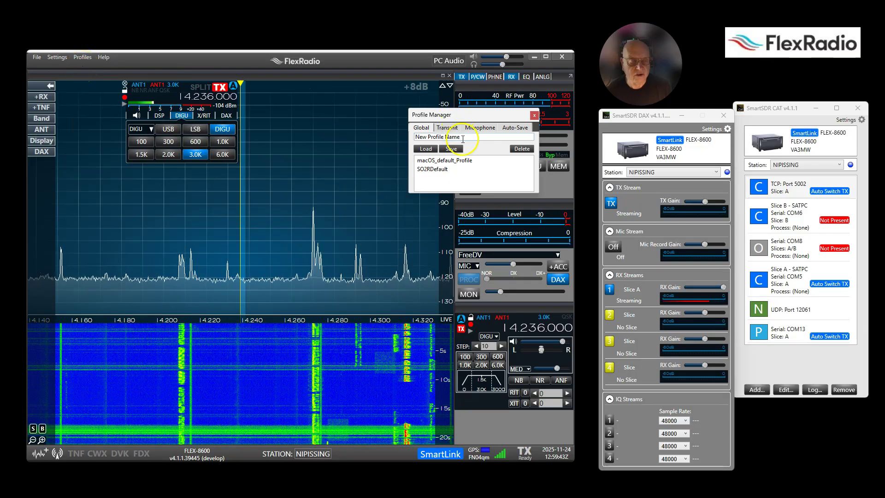
type("Fr")
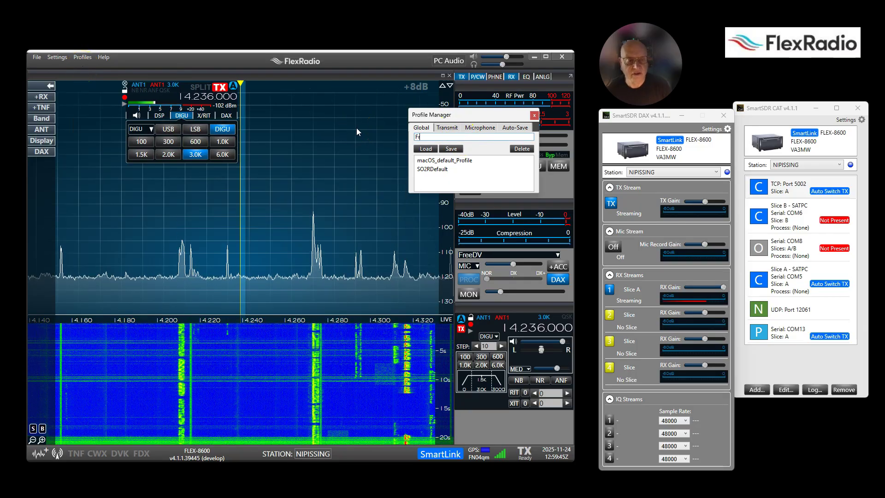
type("eeDV")
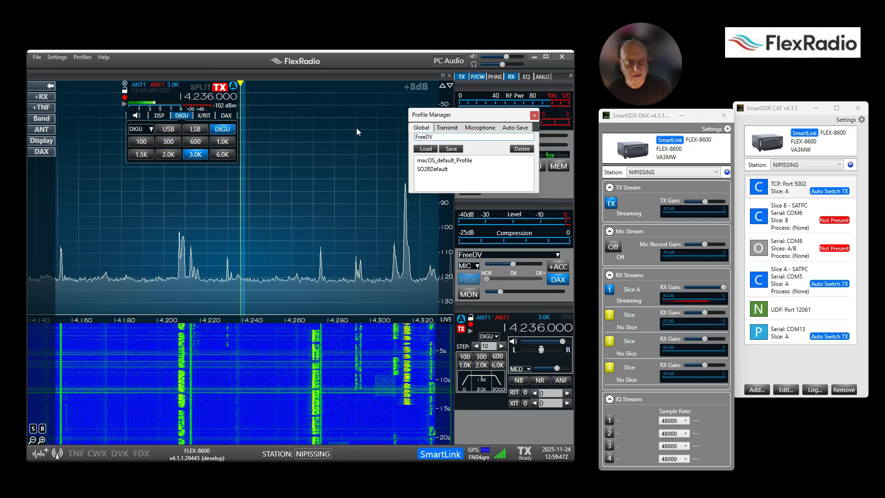
type("-20M")
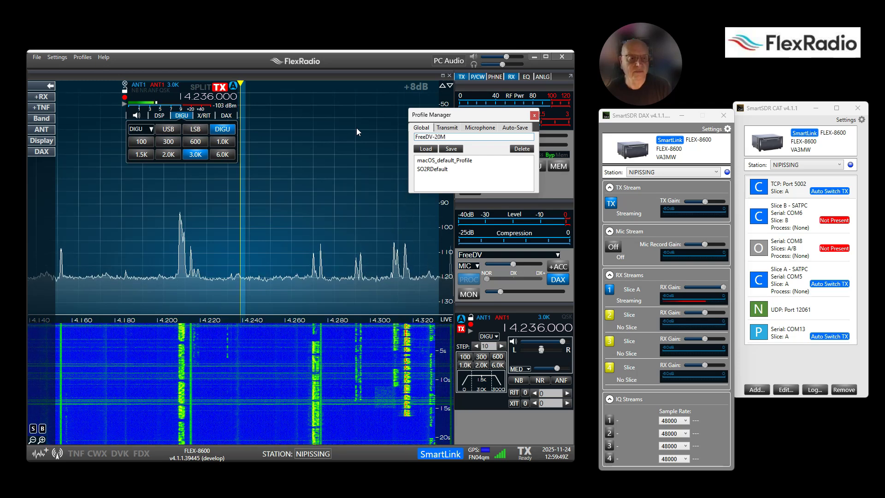
left_click(451, 149)
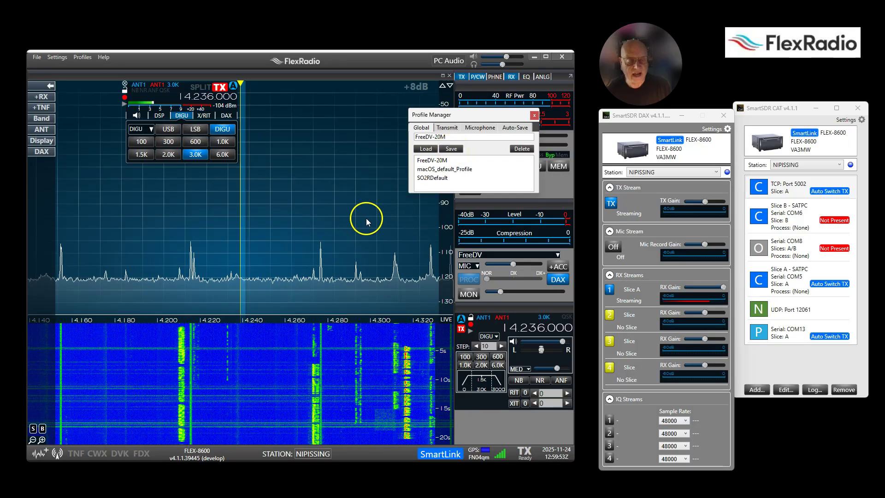
left_click(534, 115)
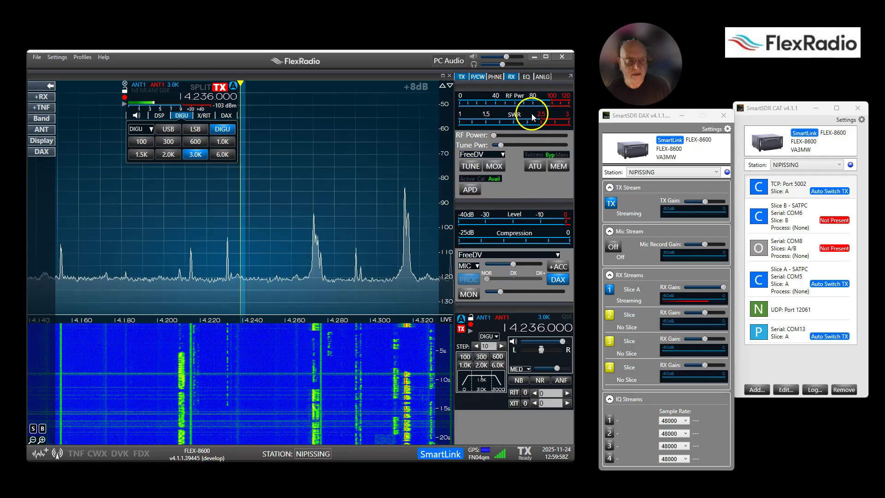
Tune slice A to 14.179.700 MHz and switch its mode to USB
left_click(361, 218)
left_click(122, 348)
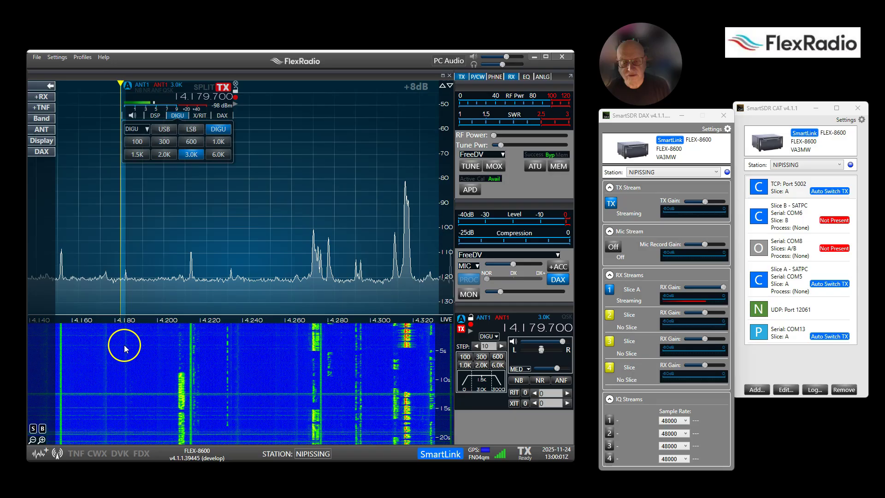
left_click(166, 129)
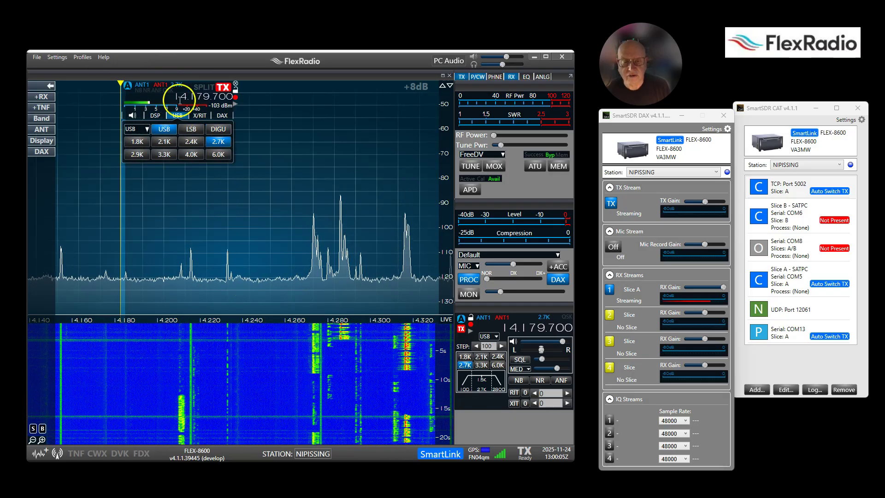
Load the FreeDV-20M global profile and reduce the RF power to its minimum
left_click(82, 57)
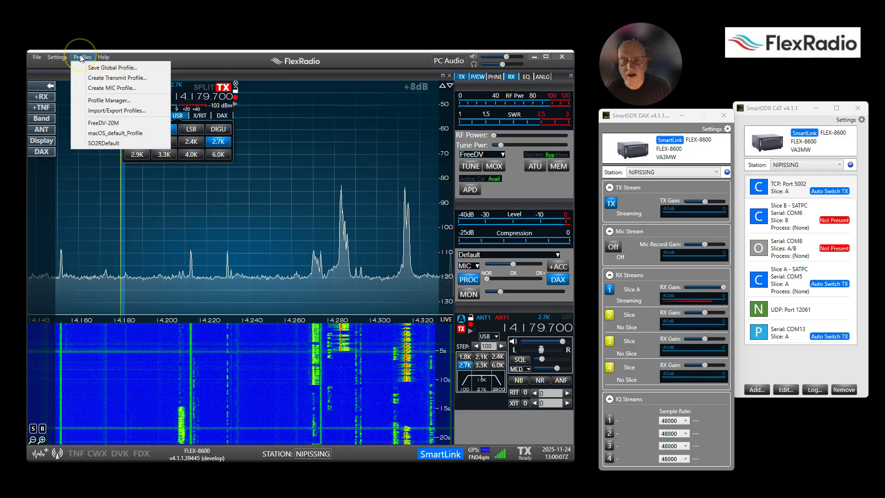
left_click(114, 123)
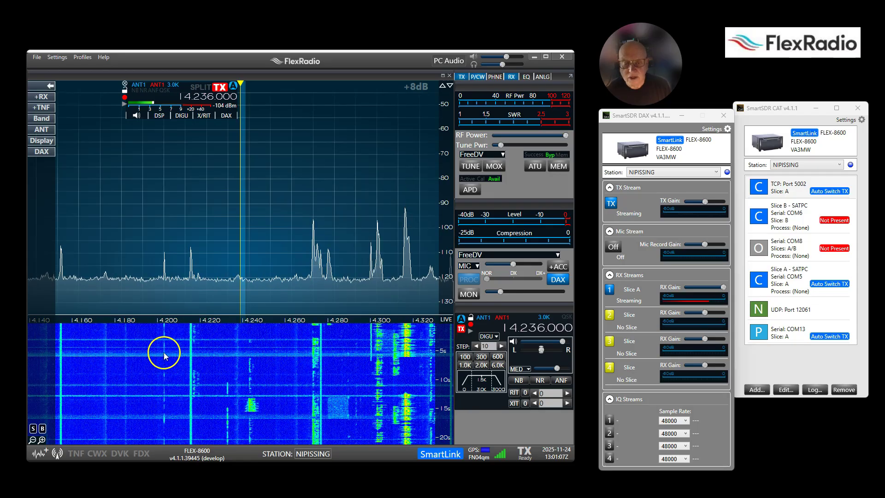
left_click_drag(565, 136, 492, 136)
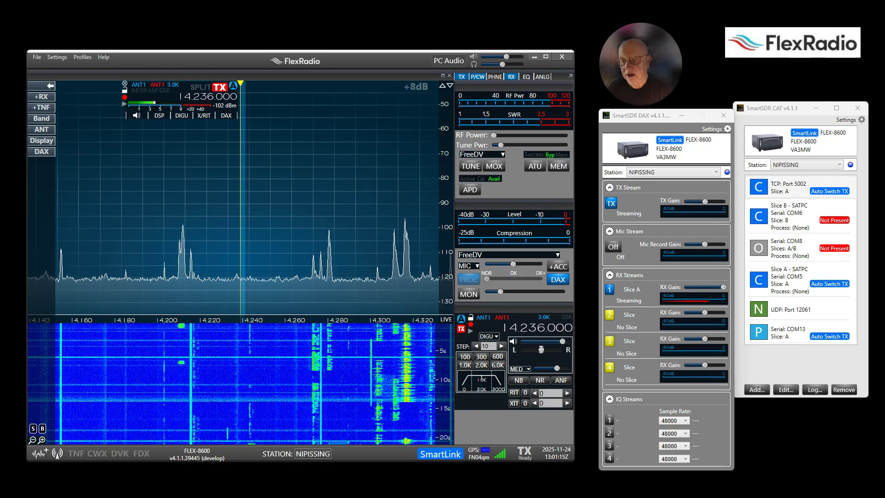
Bring FreeDV into view, start a test transmission on 14.2360 MHz and move its window off SmartSDR
left_click_drag(213, 73, 197, 40)
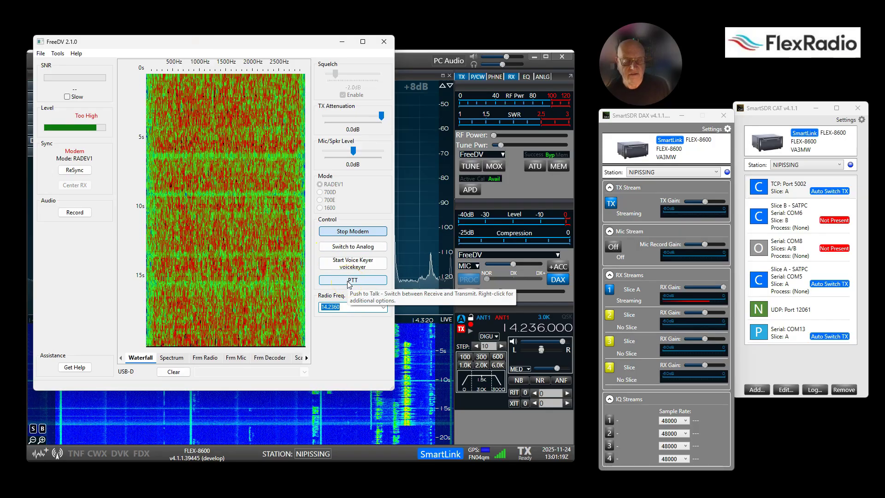
left_click(352, 280)
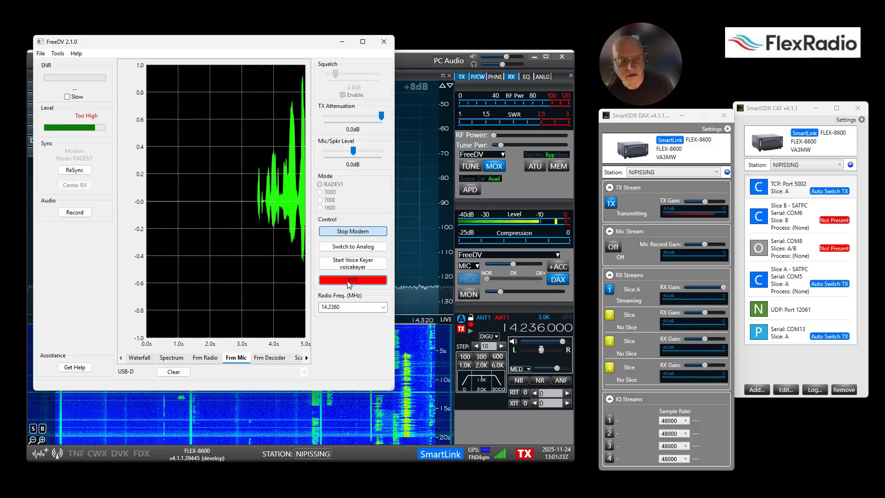
left_click_drag(202, 47, 0, 193)
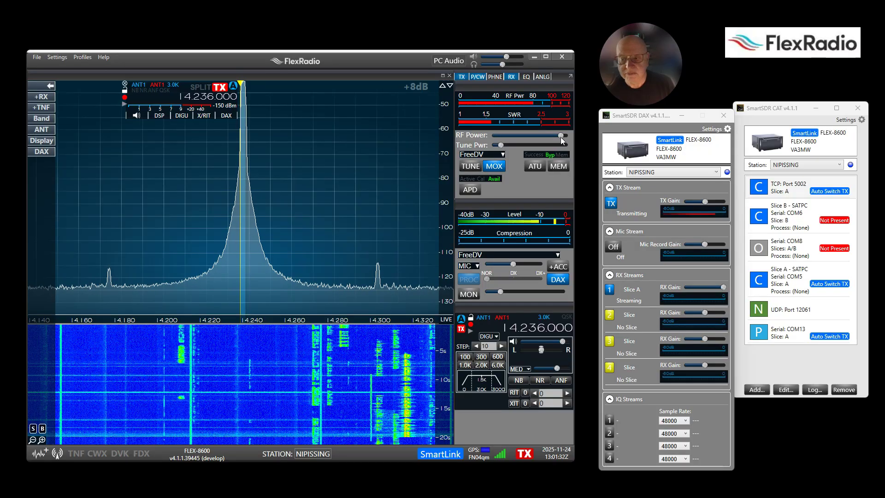
Reduce the RF power to its minimum, end FreeDV's test transmission and show its waterfall display
left_click_drag(561, 136, 437, 180)
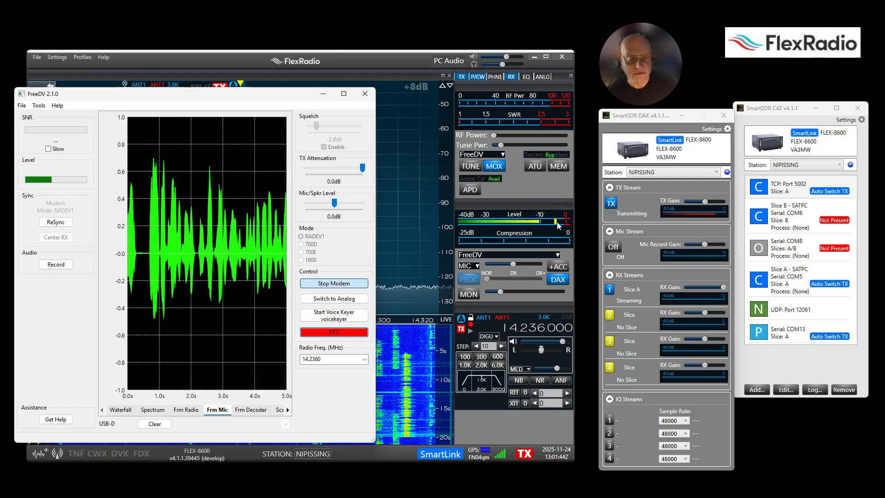
left_click(313, 332)
left_click(120, 409)
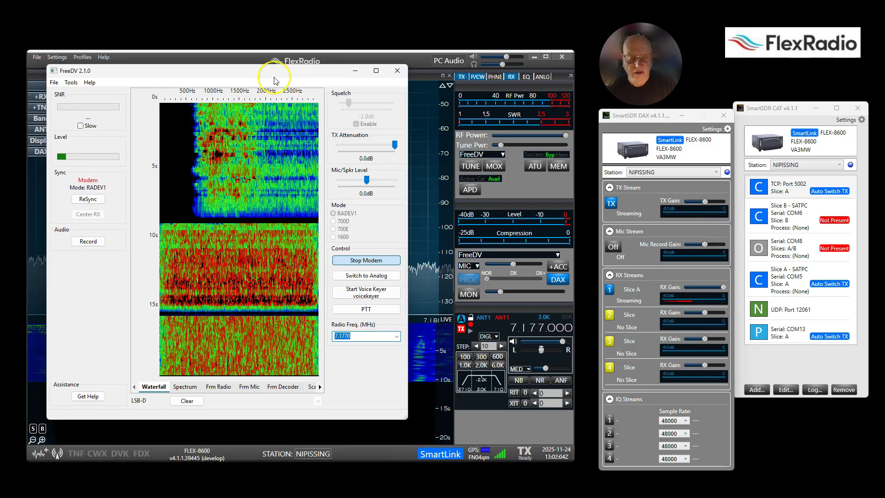